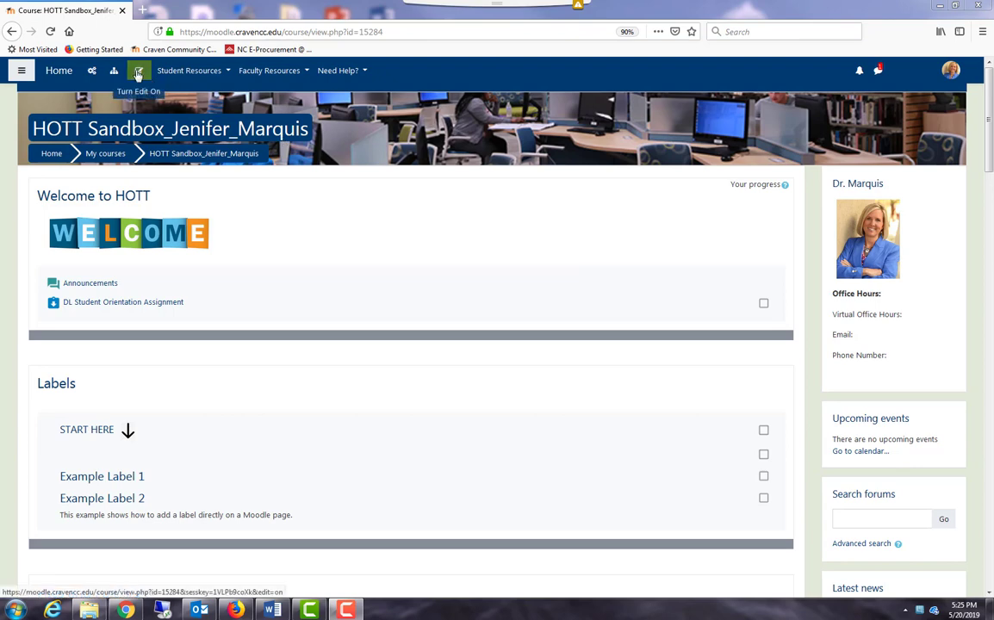
- Turn on course editing and add a new Assignment activity to the Assignments section
left_click(138, 73)
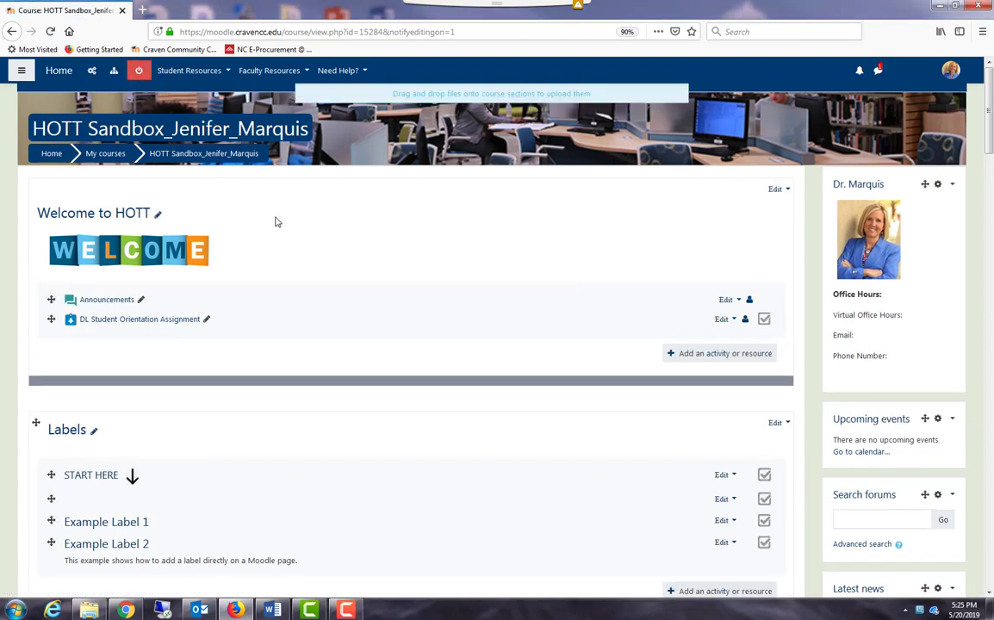
scroll(275, 222, "down", 2)
scroll(276, 222, "down", 15)
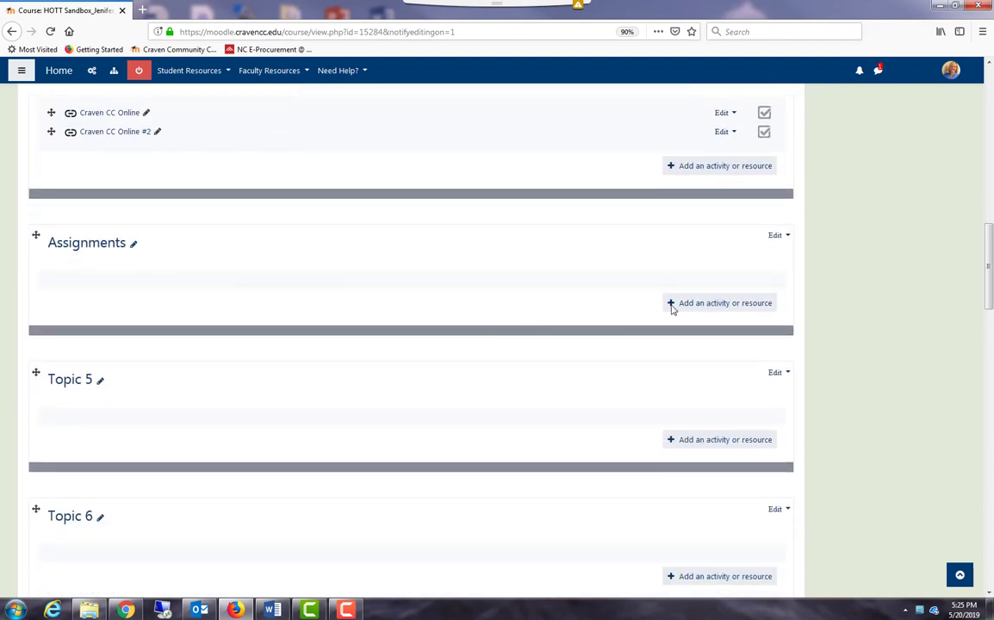
left_click(708, 303)
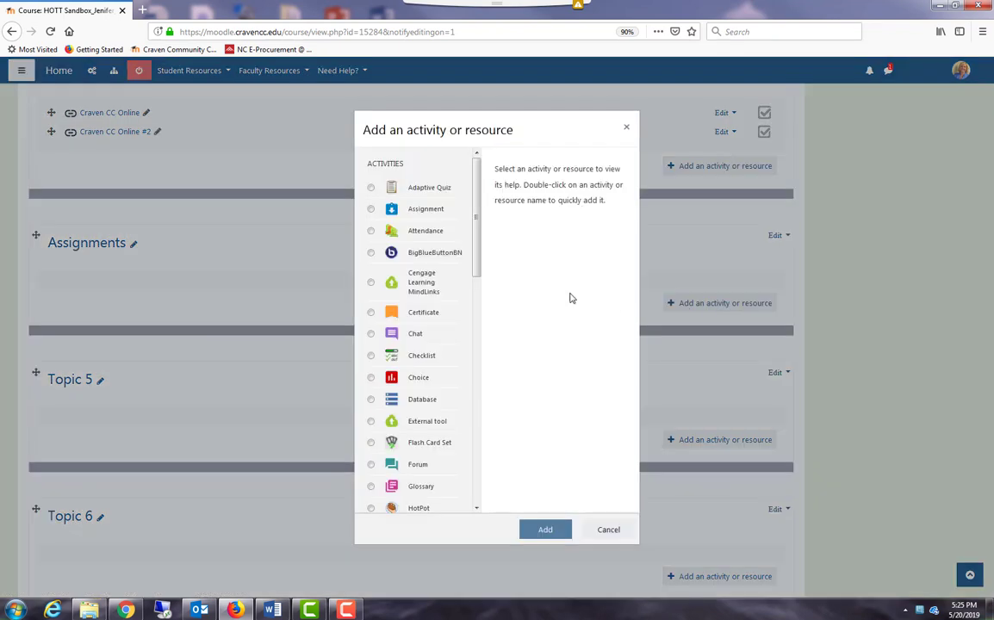
left_click(371, 209)
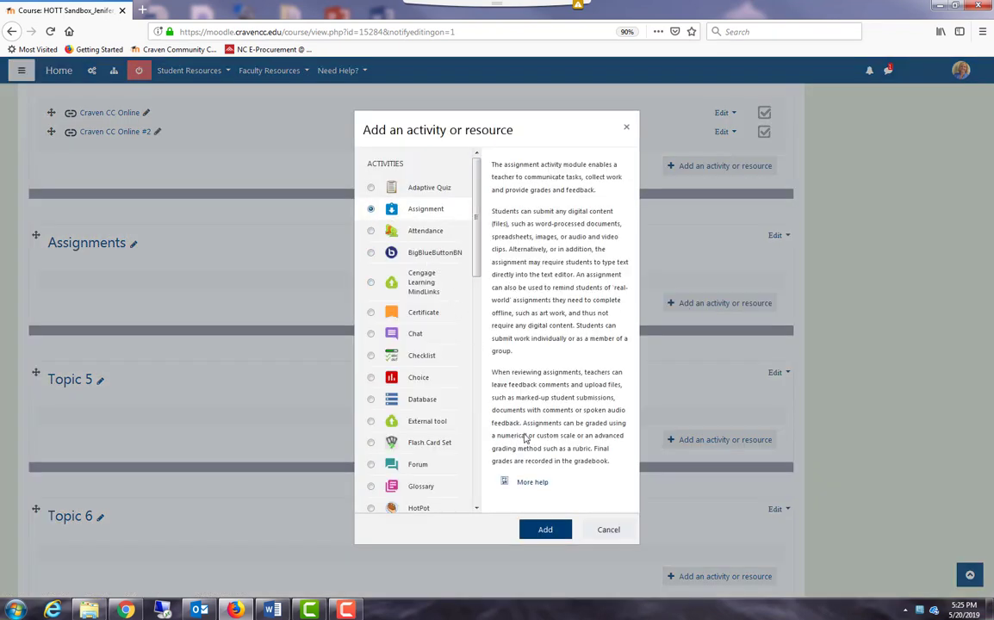
left_click(545, 529)
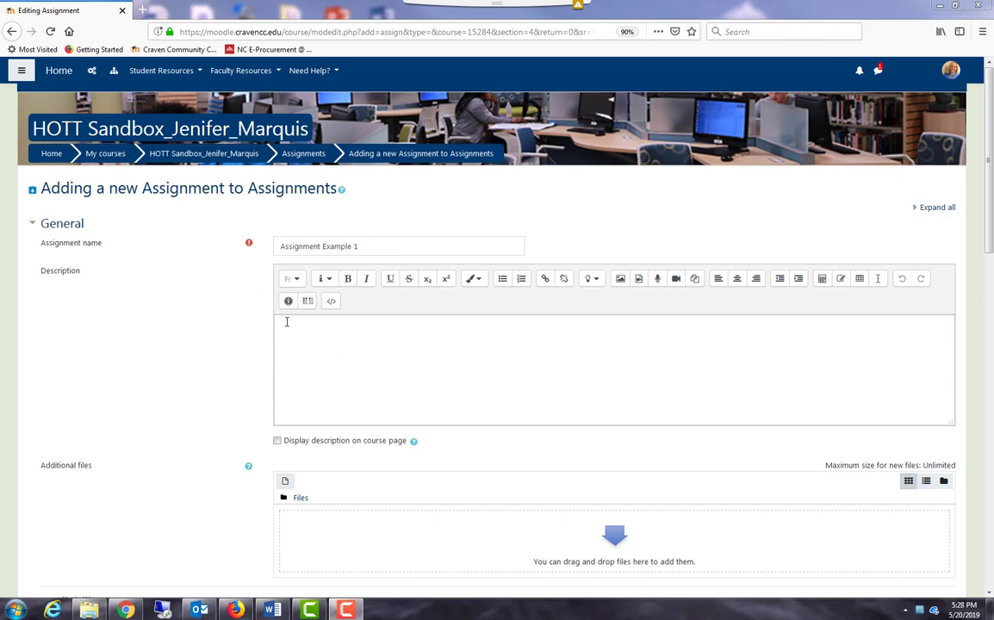
- Expand all settings sections of the new assignment form and review the description and additional files areas
mouse_move(250, 246)
scroll(216, 416, "down", 1)
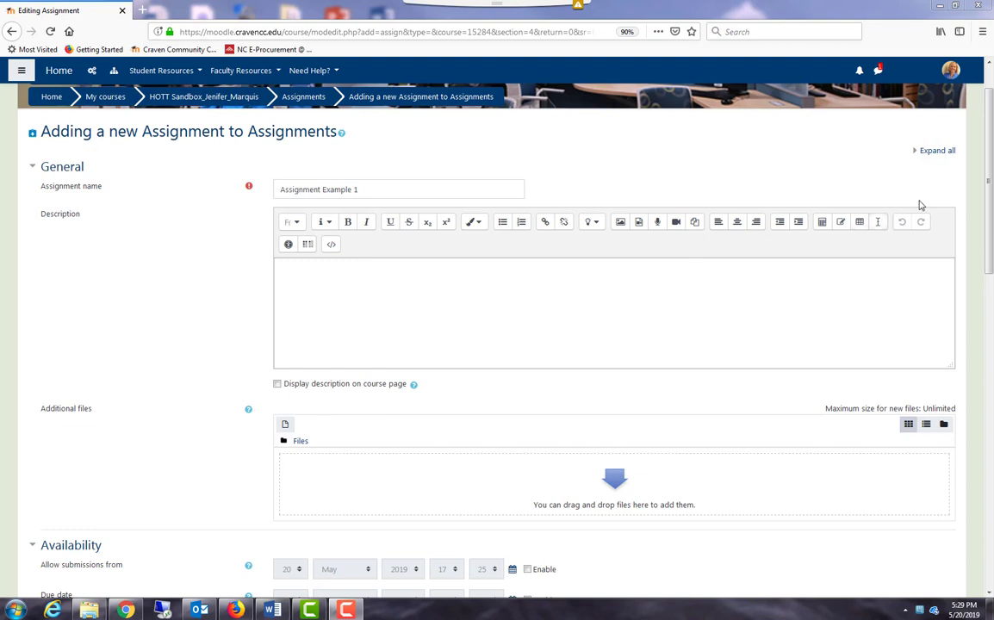
left_click(937, 151)
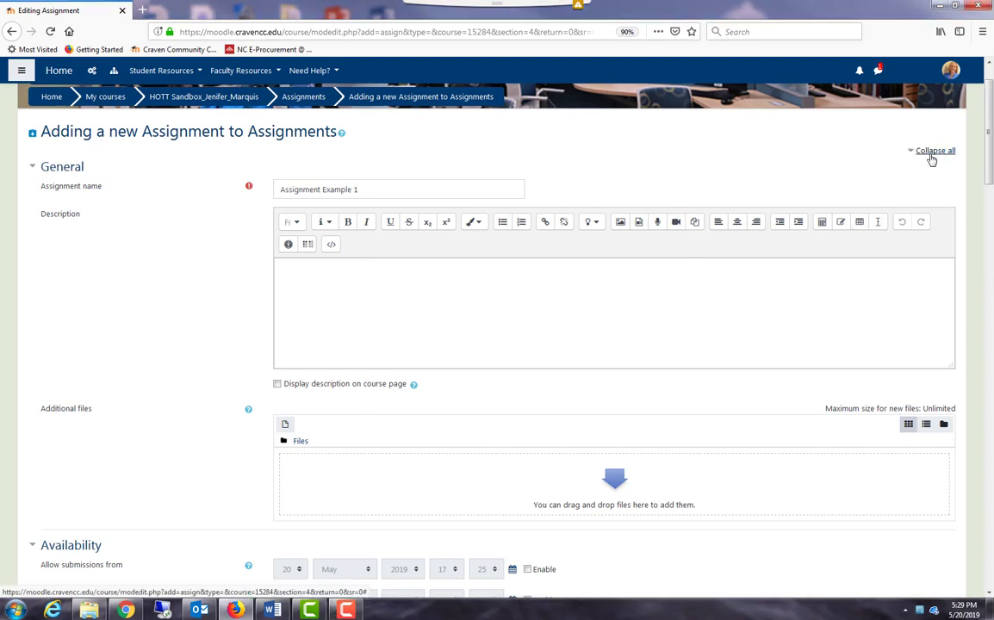
scroll(153, 316, "down", 2)
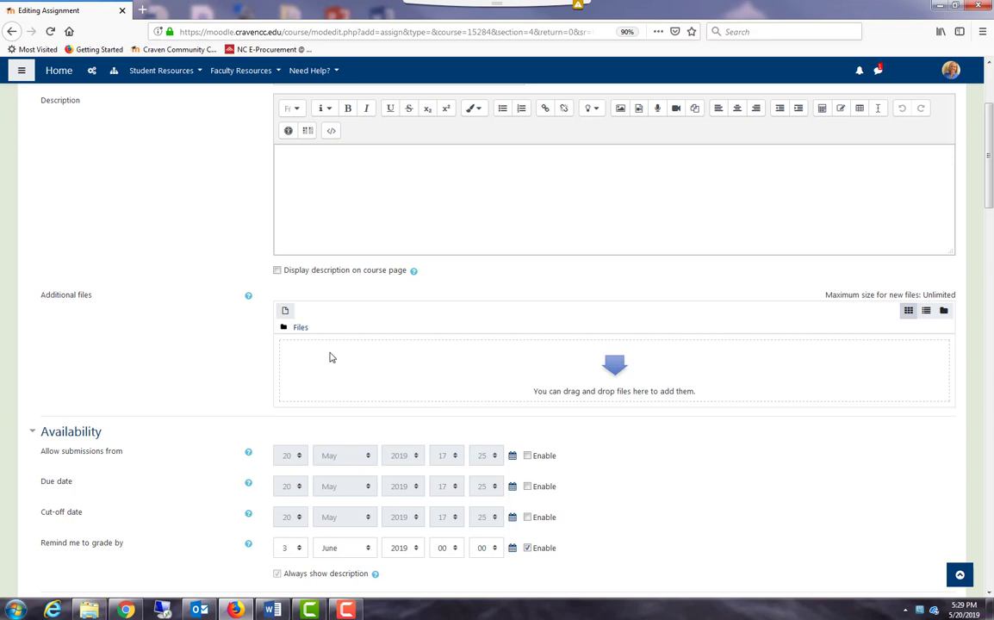
- Enable the allow-submissions date of 20 May 2019 with time 00:00, and enable the due date and cut-off date
scroll(330, 356, "down", 2)
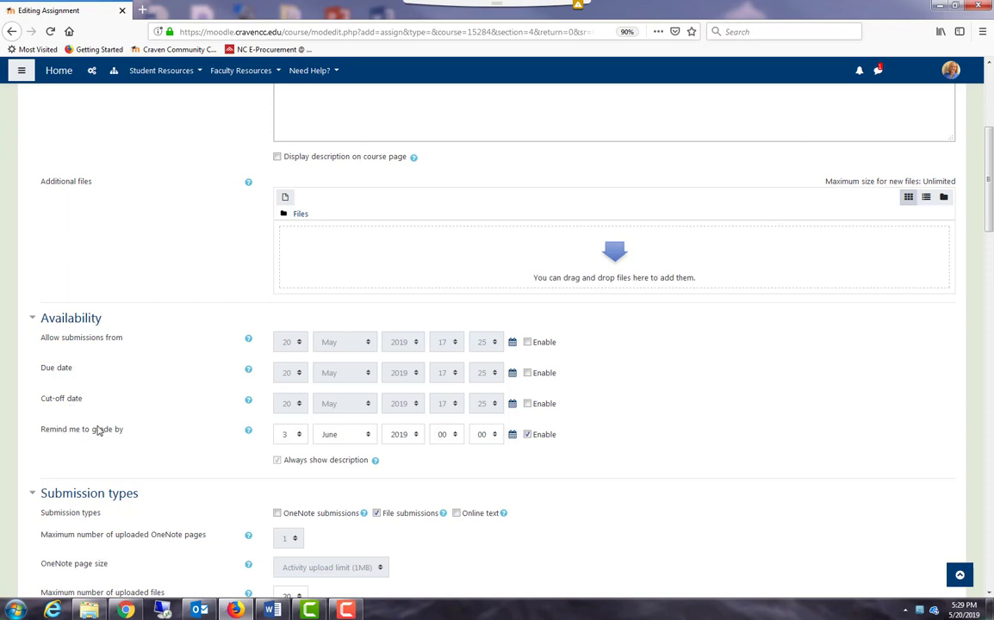
left_click(527, 343)
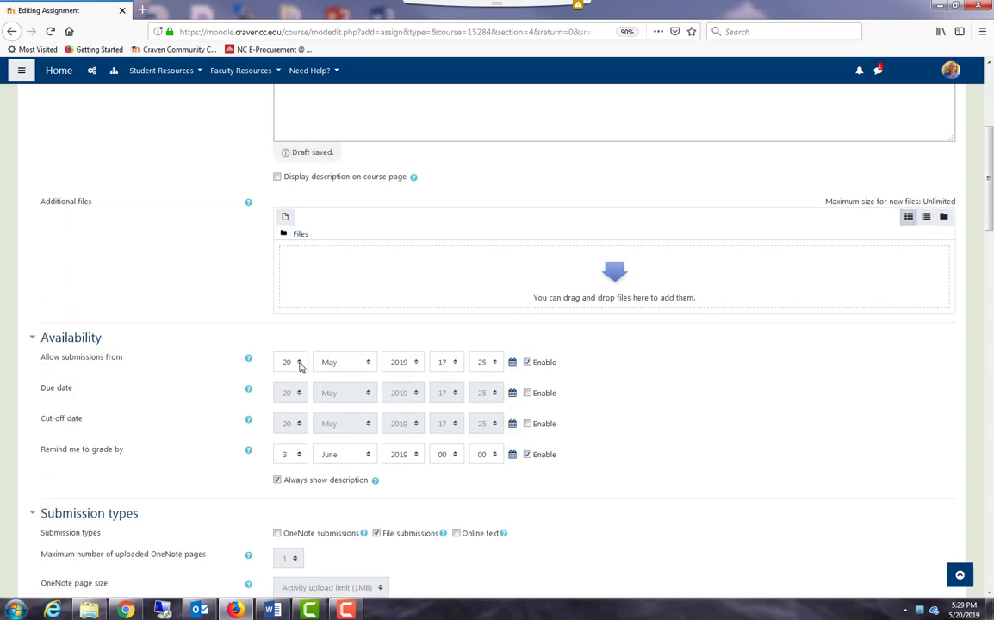
left_click(455, 363)
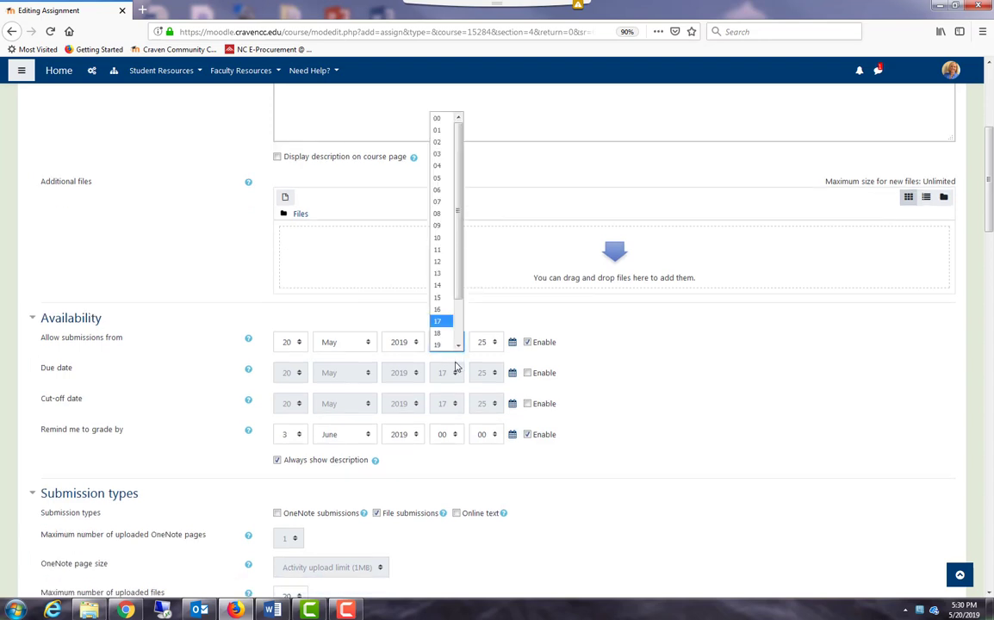
left_click(438, 119)
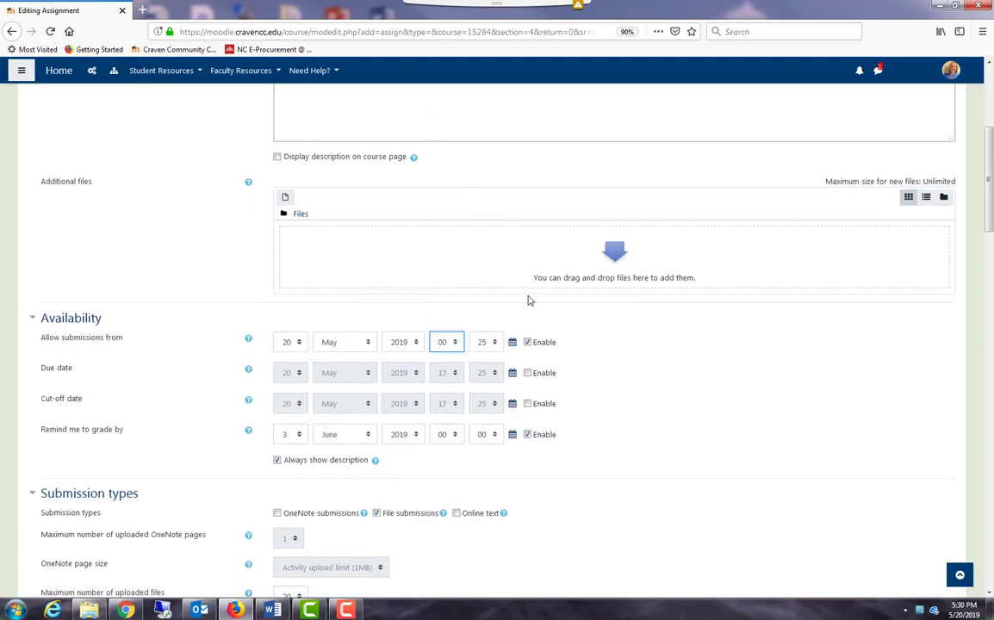
left_click(496, 341)
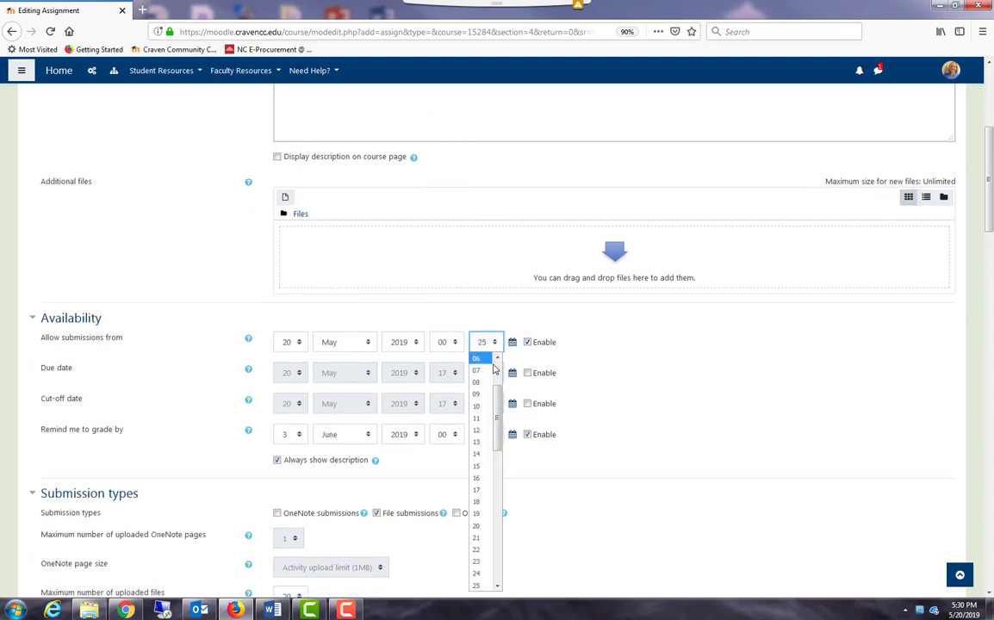
left_click_drag(498, 393, 498, 351)
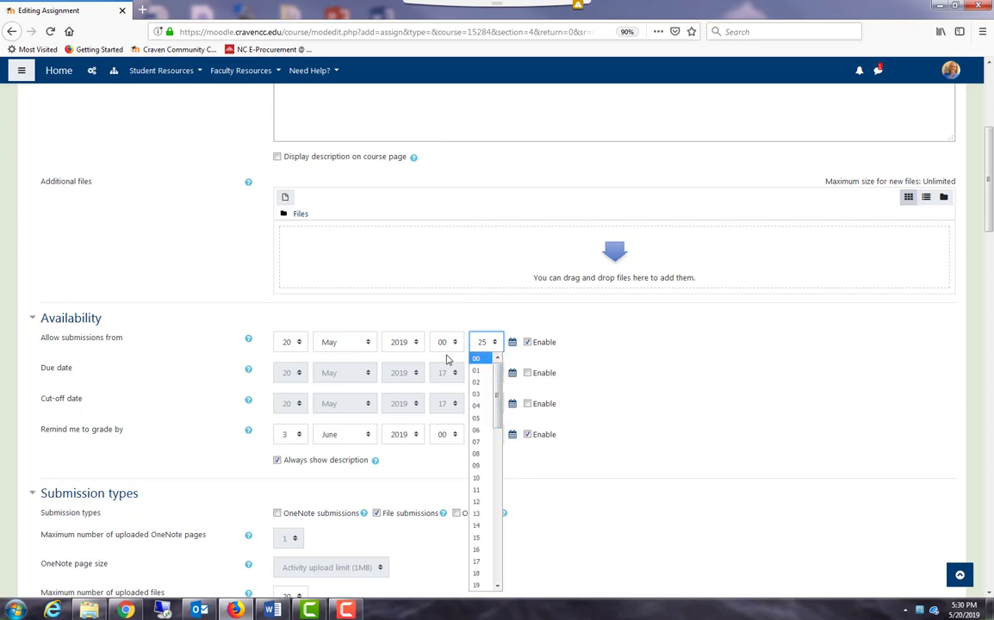
left_click(477, 359)
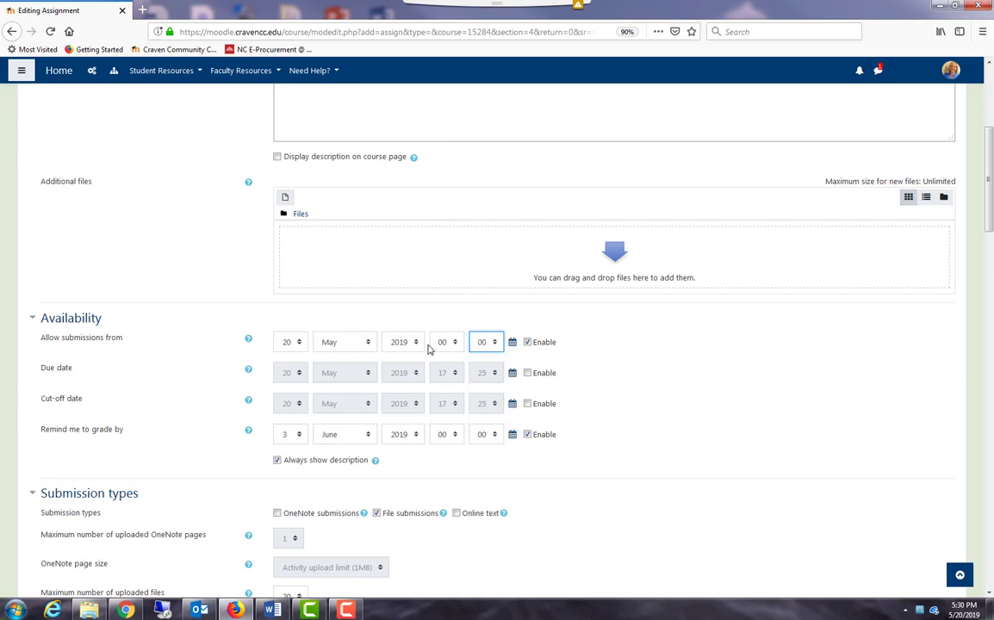
left_click(527, 374)
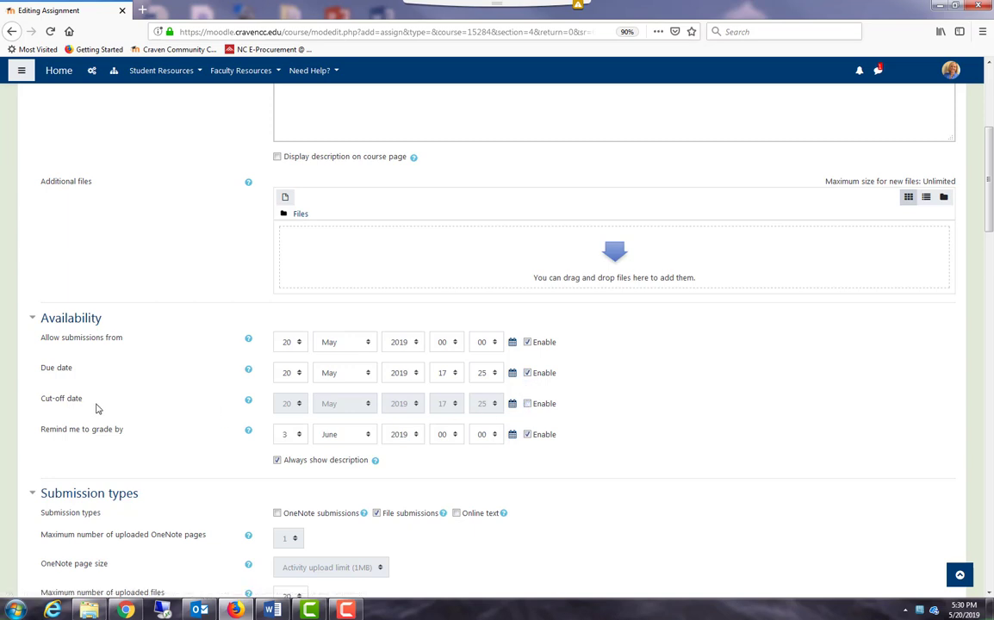
left_click(527, 404)
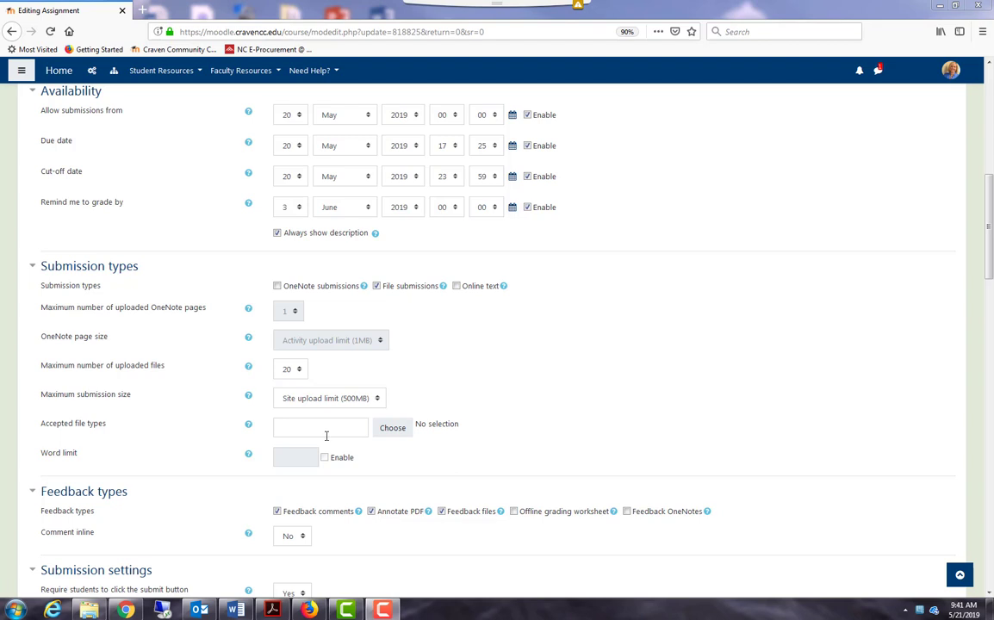
- Open the list of accepted file types for submissions and review the available categories
left_click(393, 430)
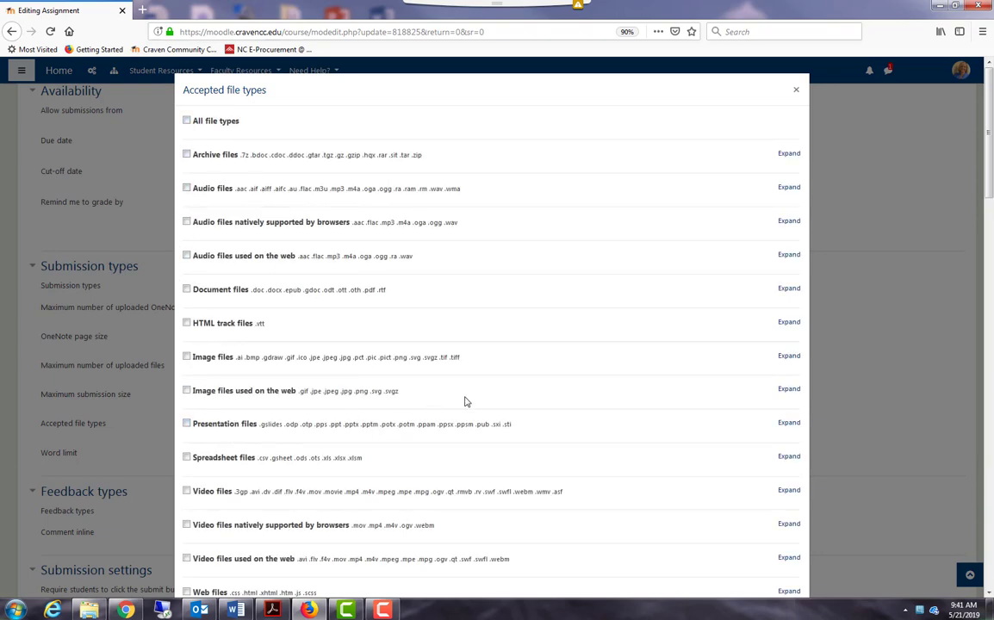
scroll(470, 398, "down", 5)
scroll(472, 399, "down", 5)
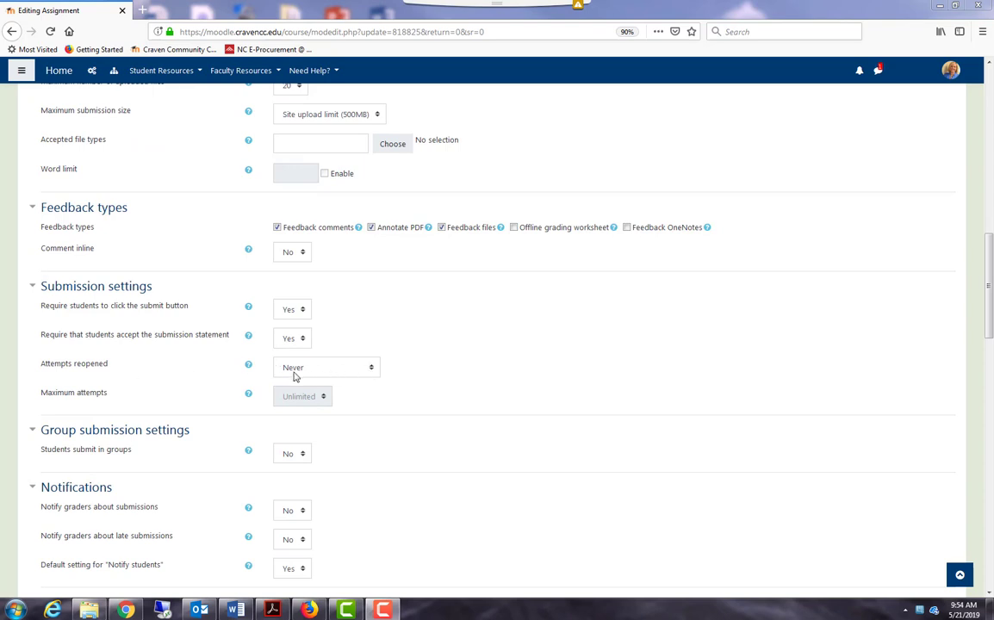
- Review the available choices for reopening attempts and for the grade type without changing either setting
left_click(372, 371)
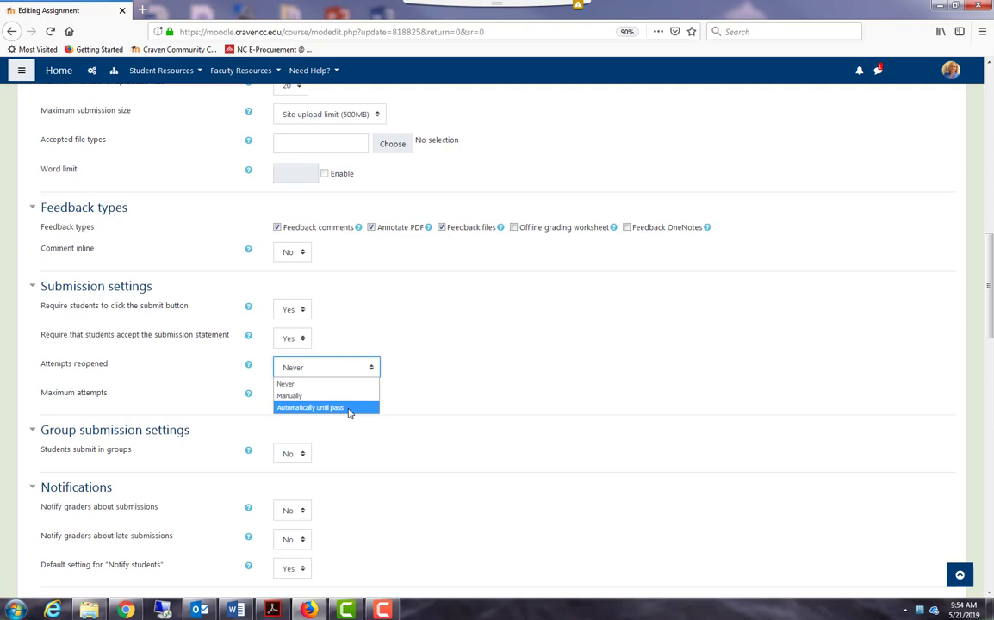
left_click(435, 398)
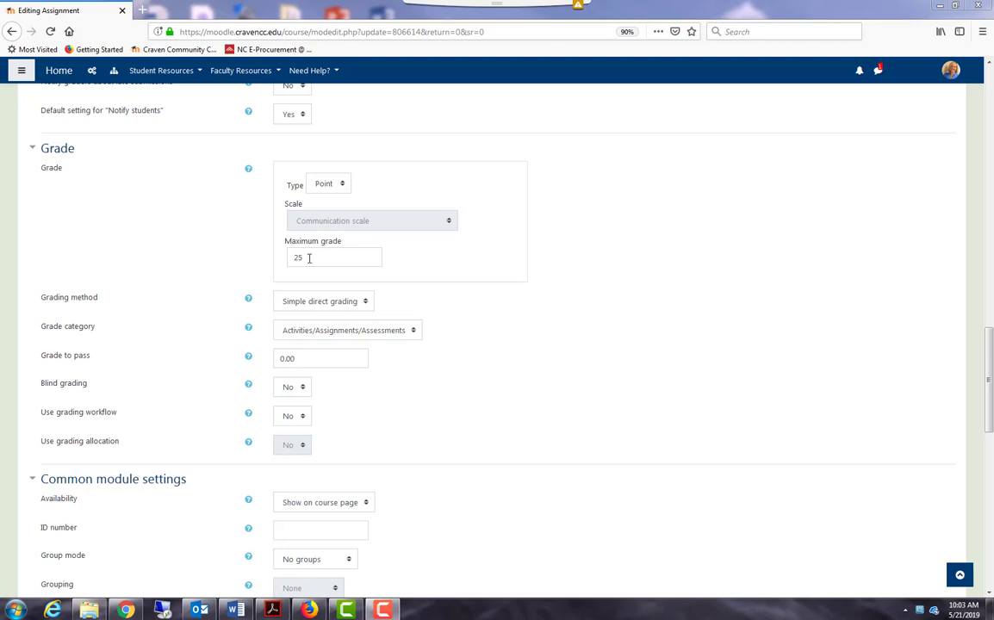
left_click(344, 192)
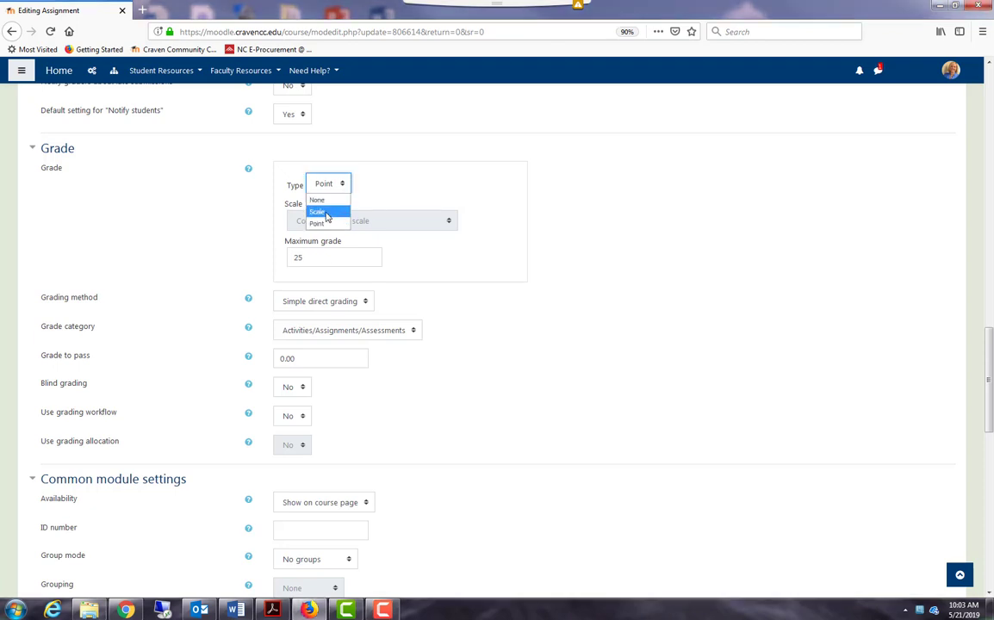
left_click(456, 183)
- Choose Activities/Assignments/Assessments as the assignment's grade category
scroll(456, 183, "down", 2)
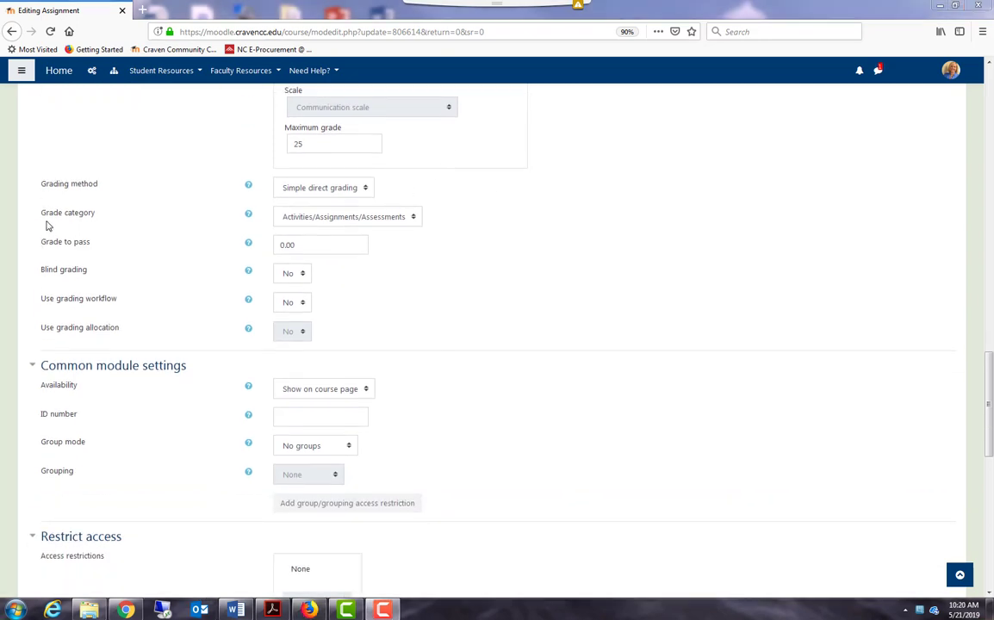
left_click(362, 216)
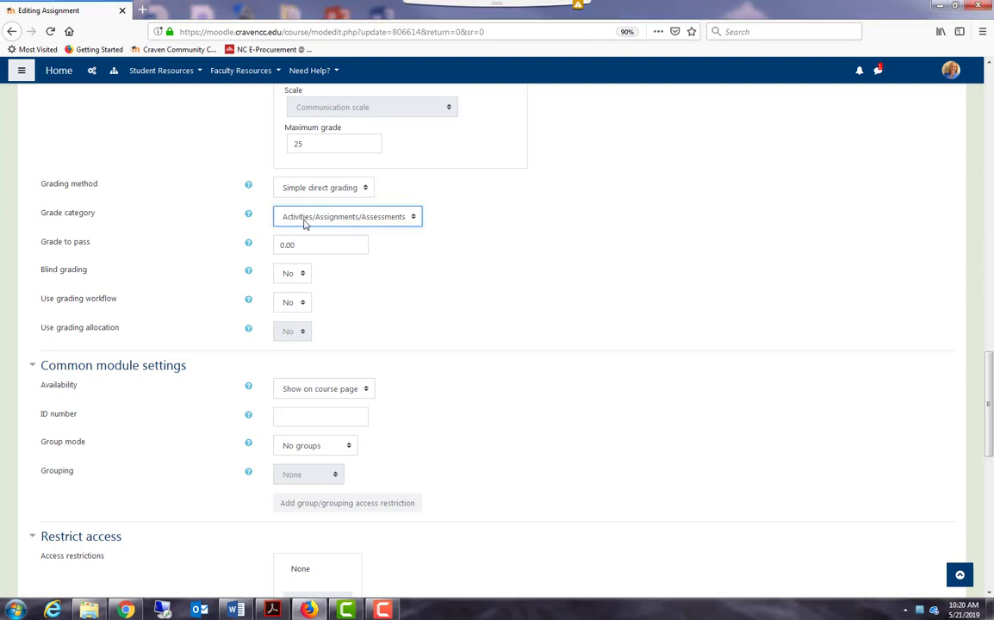
left_click(409, 219)
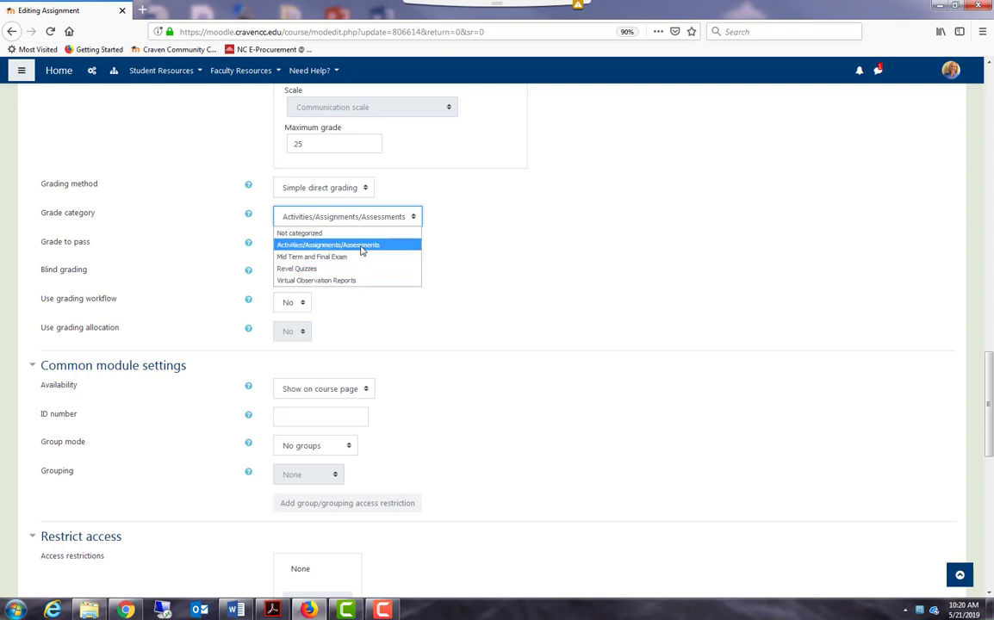
left_click(329, 245)
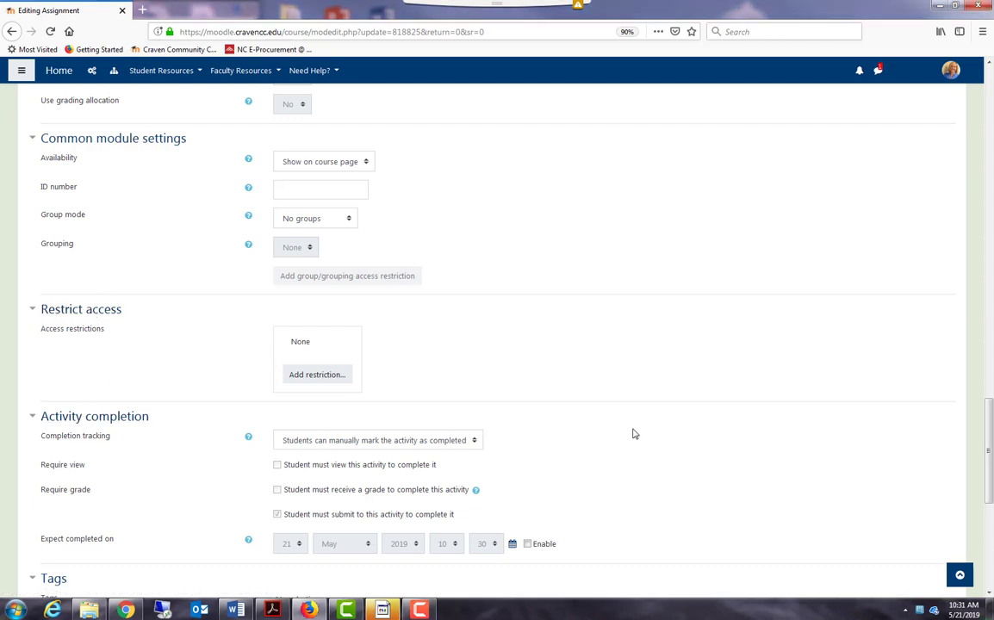
- Save the assignment with its remaining completion, tag and competency settings as they are, and return to the course
scroll(634, 433, "down", 2)
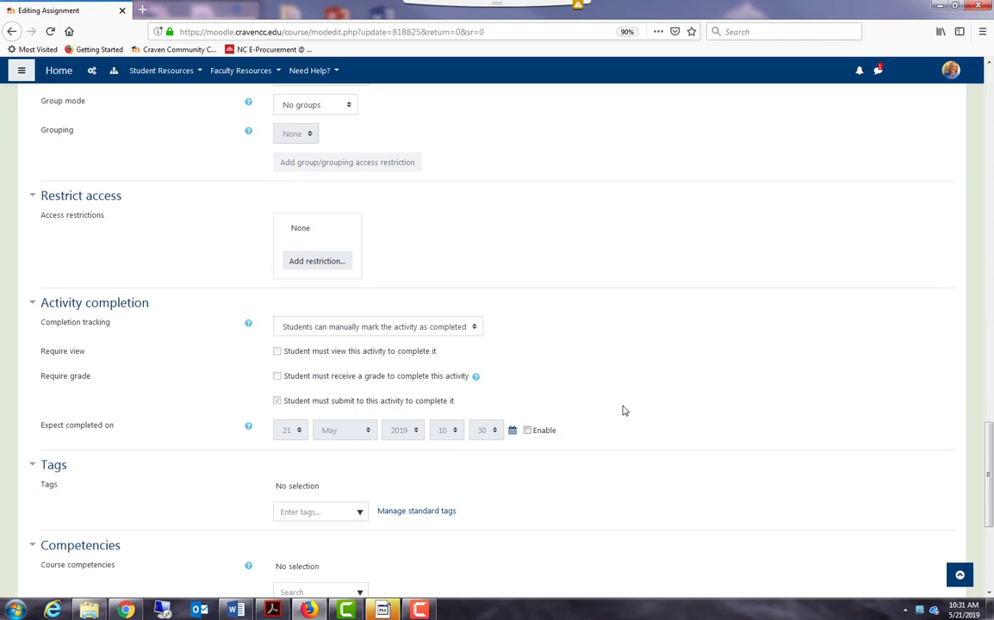
scroll(154, 370, "down", 3)
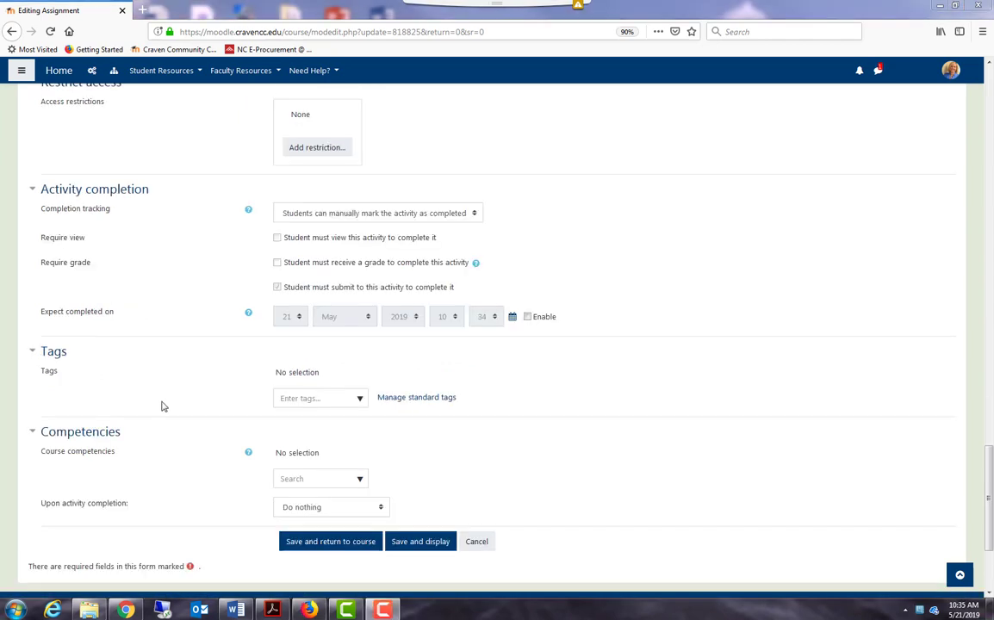
left_click(328, 541)
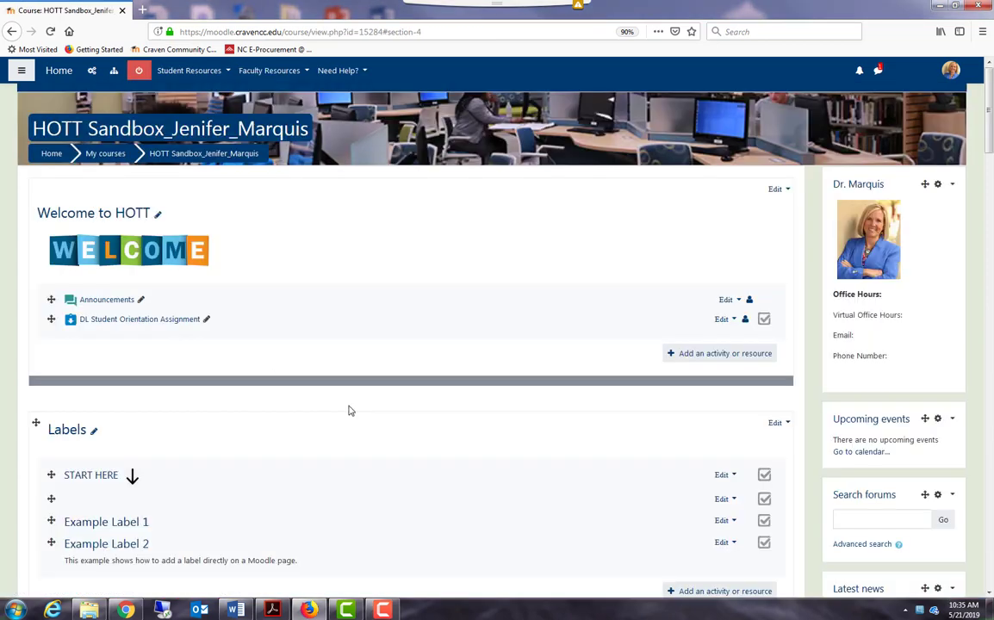